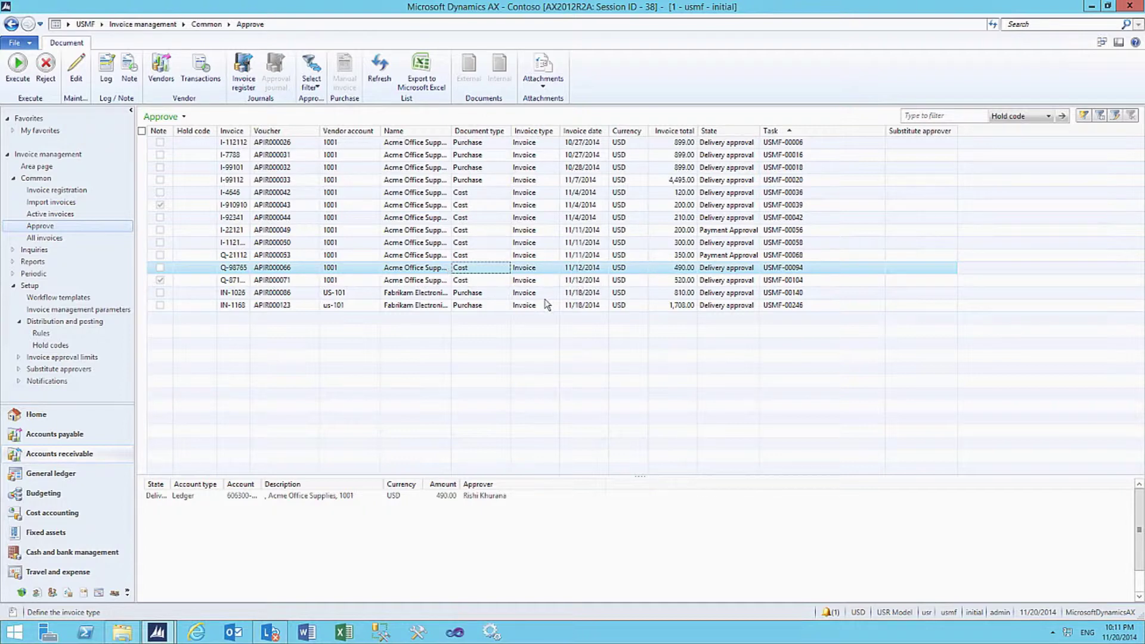
Step: Check the approval lines of invoices IN-1026, Q-21112, Q-98765 and I-22121
{"action": "left_click", "coordinate": [484, 293]}
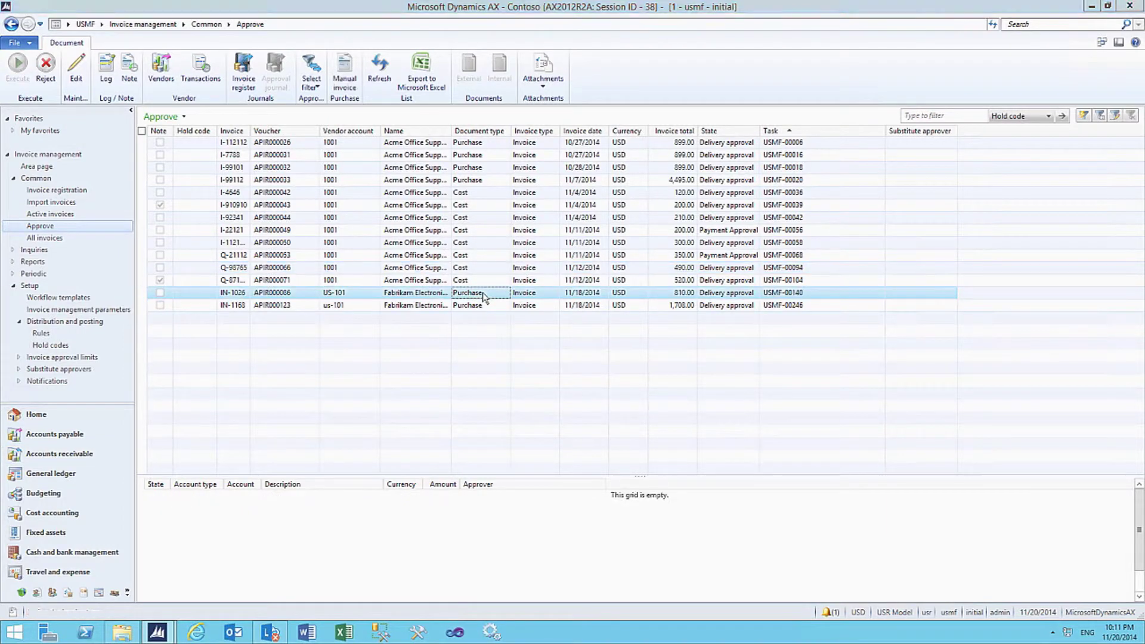
{"action": "left_click", "coordinate": [483, 255]}
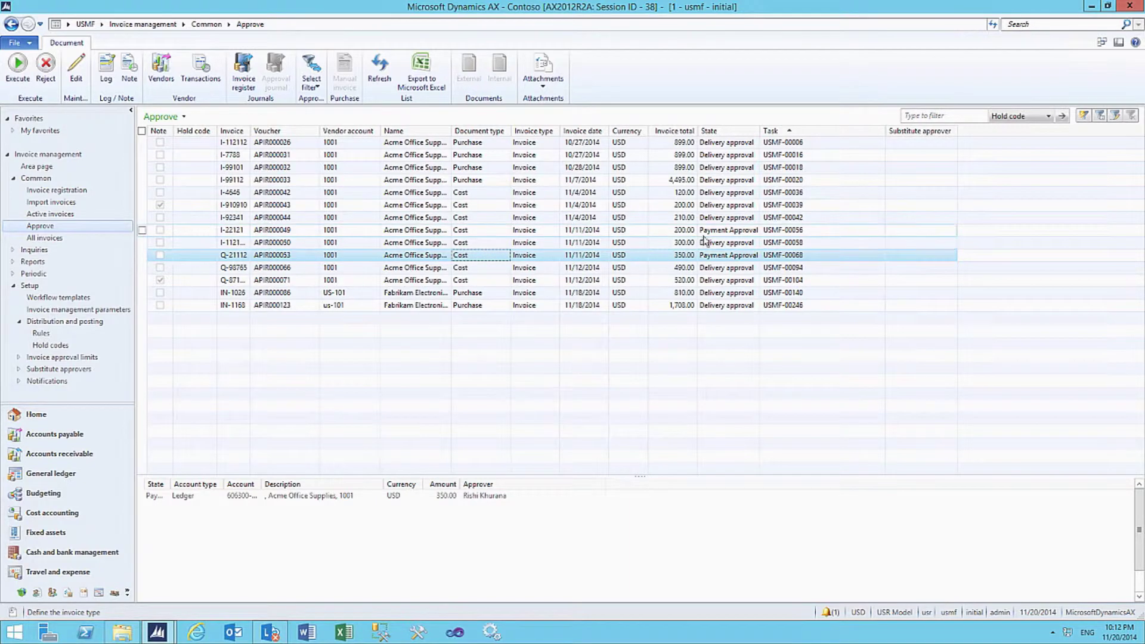
{"action": "left_click", "coordinate": [749, 267]}
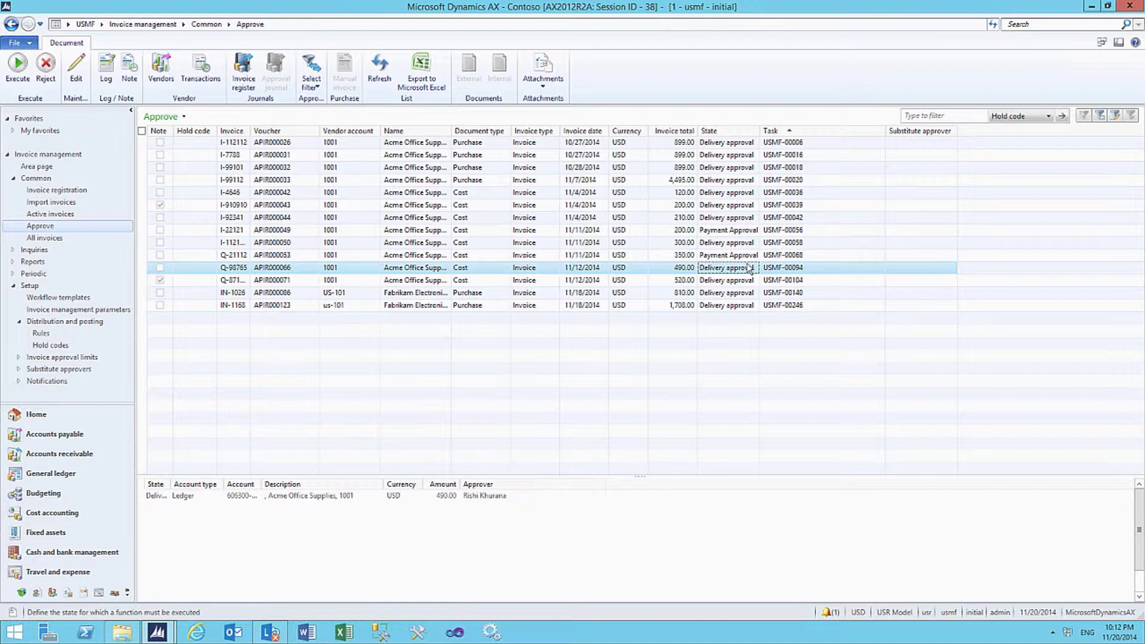
{"action": "left_click", "coordinate": [736, 231]}
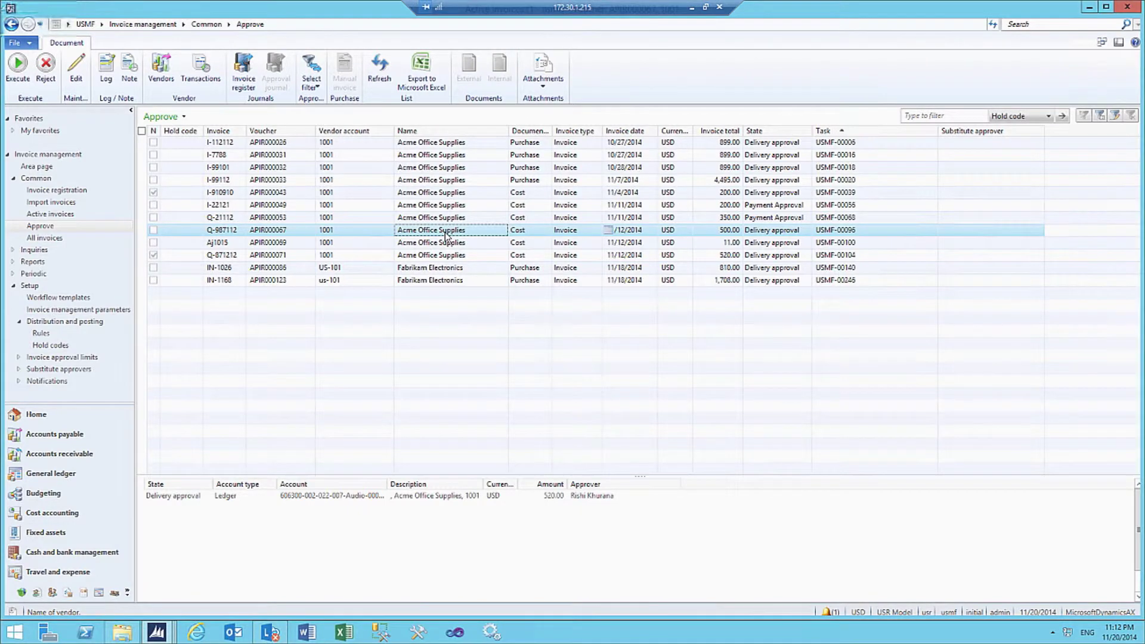
Step: Open invoice Q-987112 and review the approvers assigned to its delivery approval task
{"action": "double_click", "coordinate": [446, 235]}
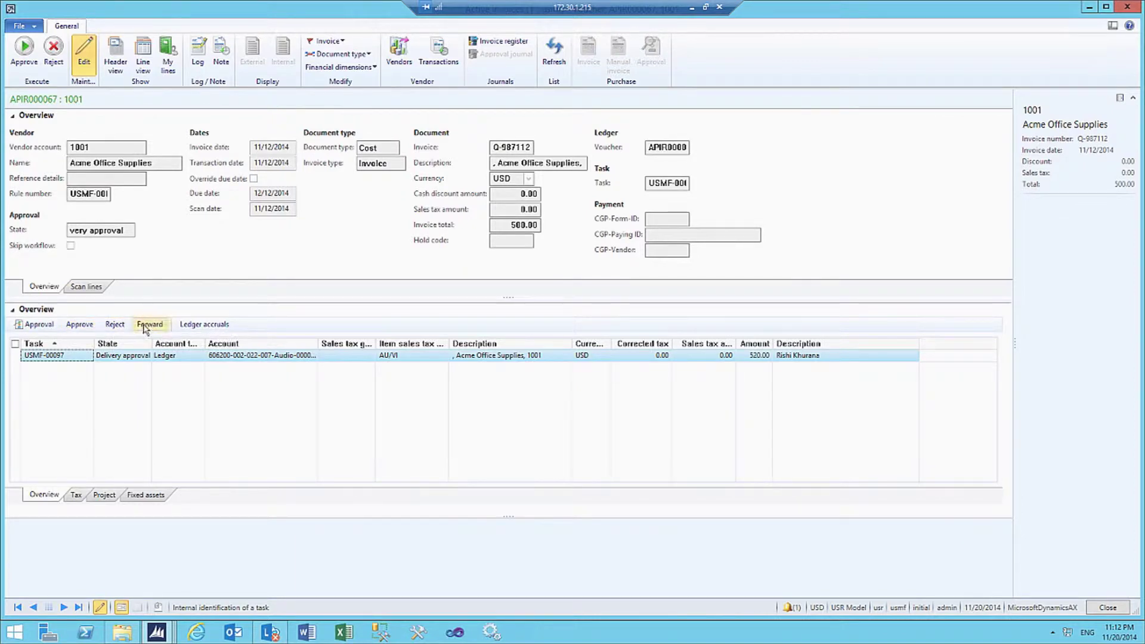
{"action": "left_click", "coordinate": [33, 325]}
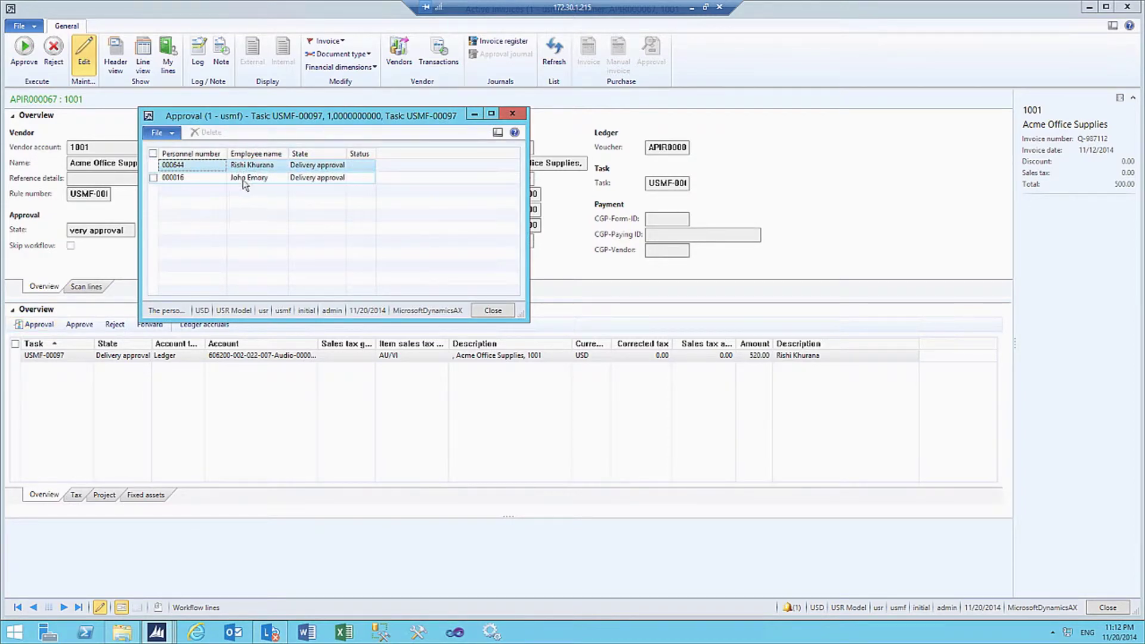
{"action": "left_click", "coordinate": [511, 117]}
Step: Verify the invoice line's main account is 606200 Insurance Expense, leaving it unchanged
{"action": "left_click", "coordinate": [219, 357]}
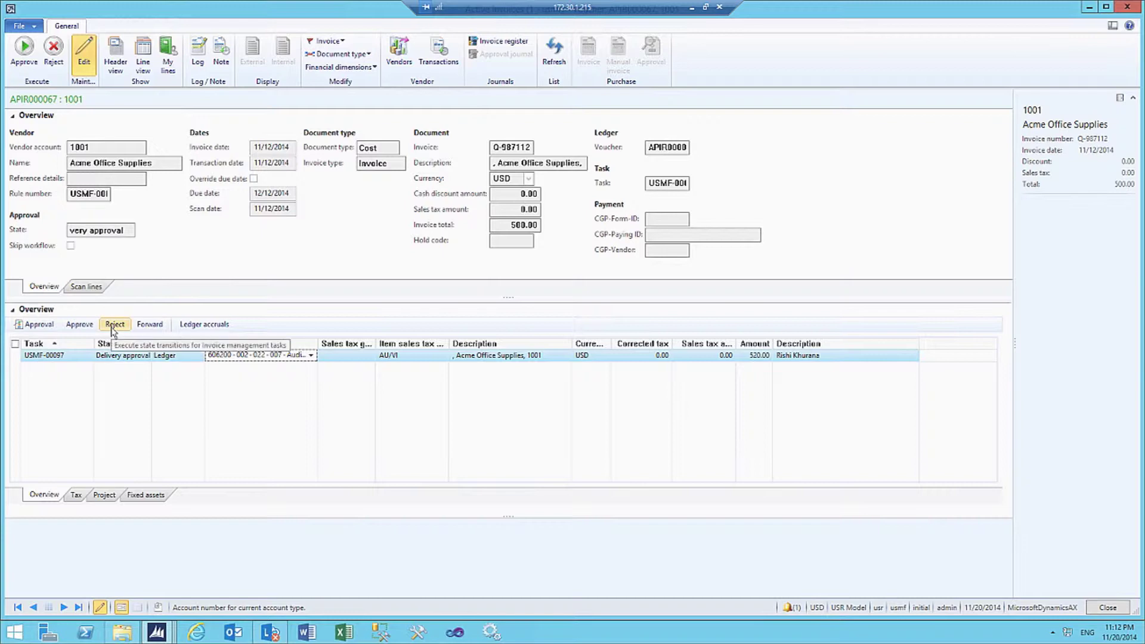
{"action": "left_click", "coordinate": [222, 356]}
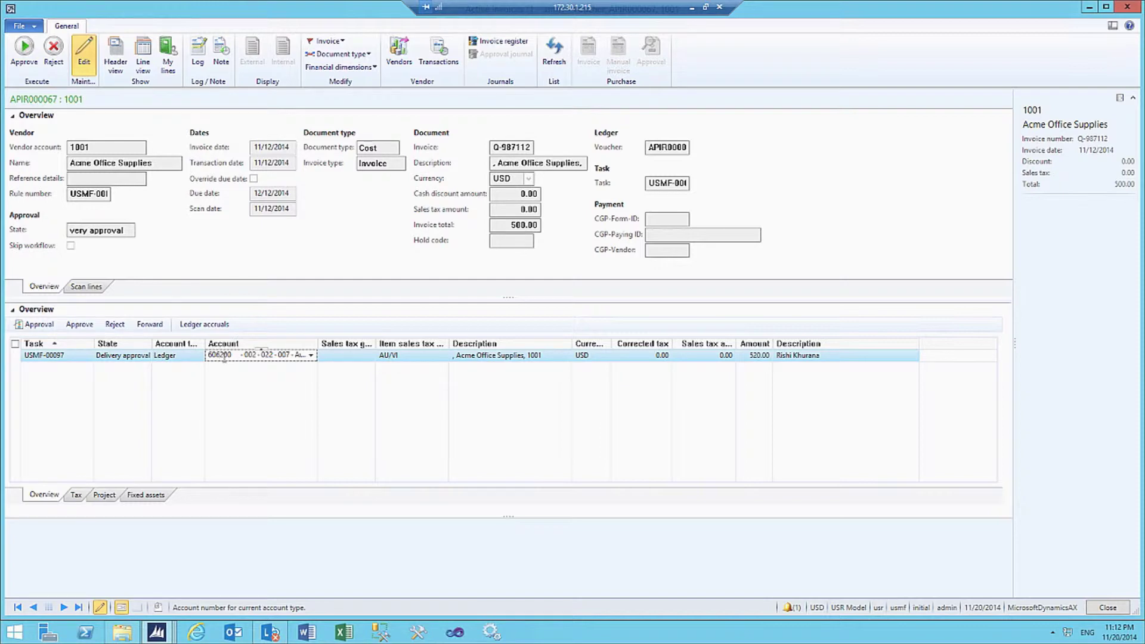
{"action": "left_click", "coordinate": [223, 356]}
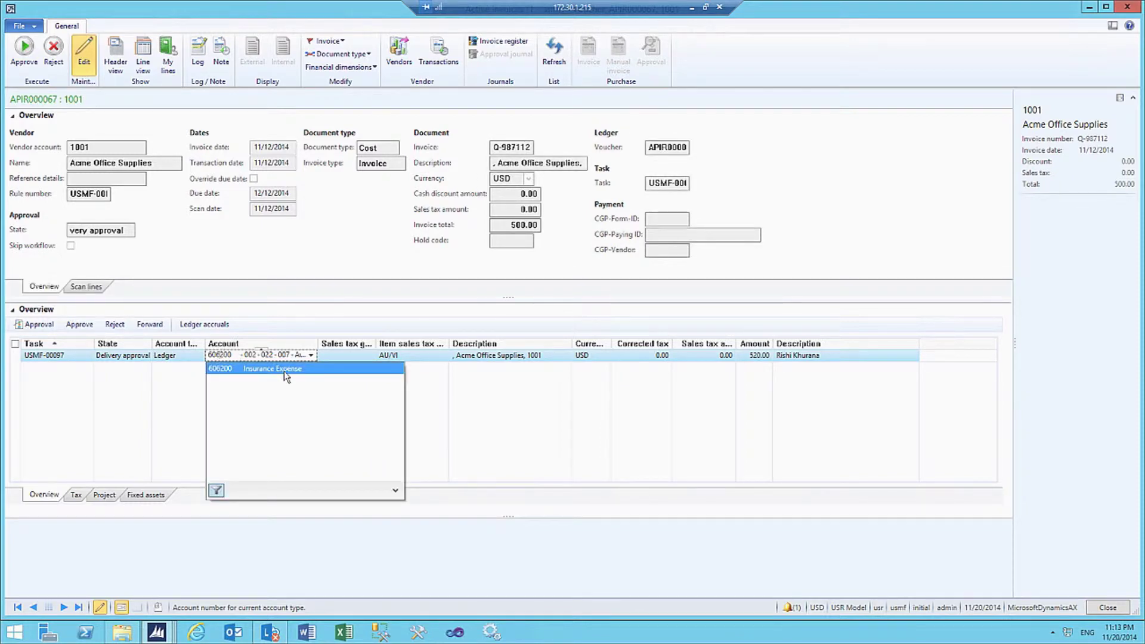
{"action": "left_click", "coordinate": [488, 356]}
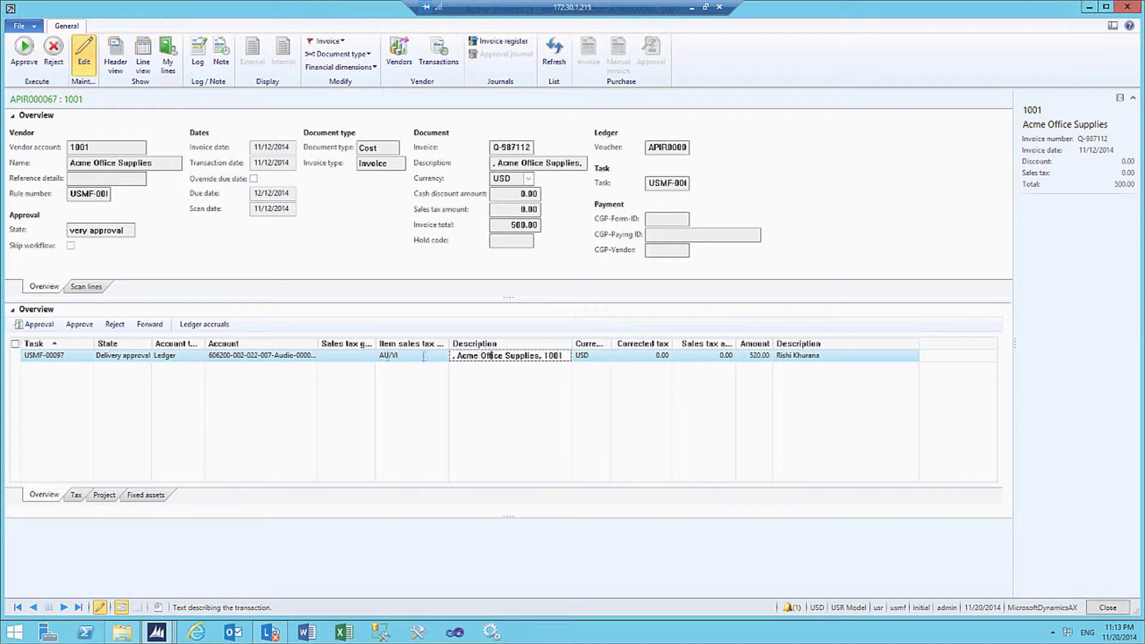
{"action": "left_click", "coordinate": [218, 356]}
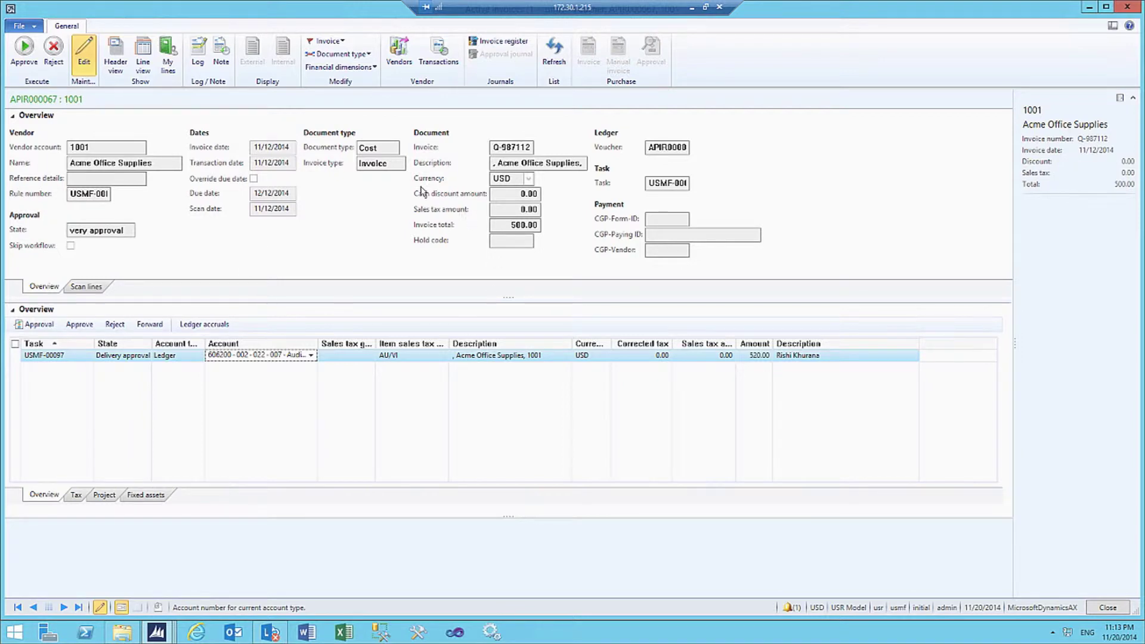
Step: Reject the task with hold code WronLedger and a note to change the ledger account to office supplies
{"action": "left_click", "coordinate": [113, 325]}
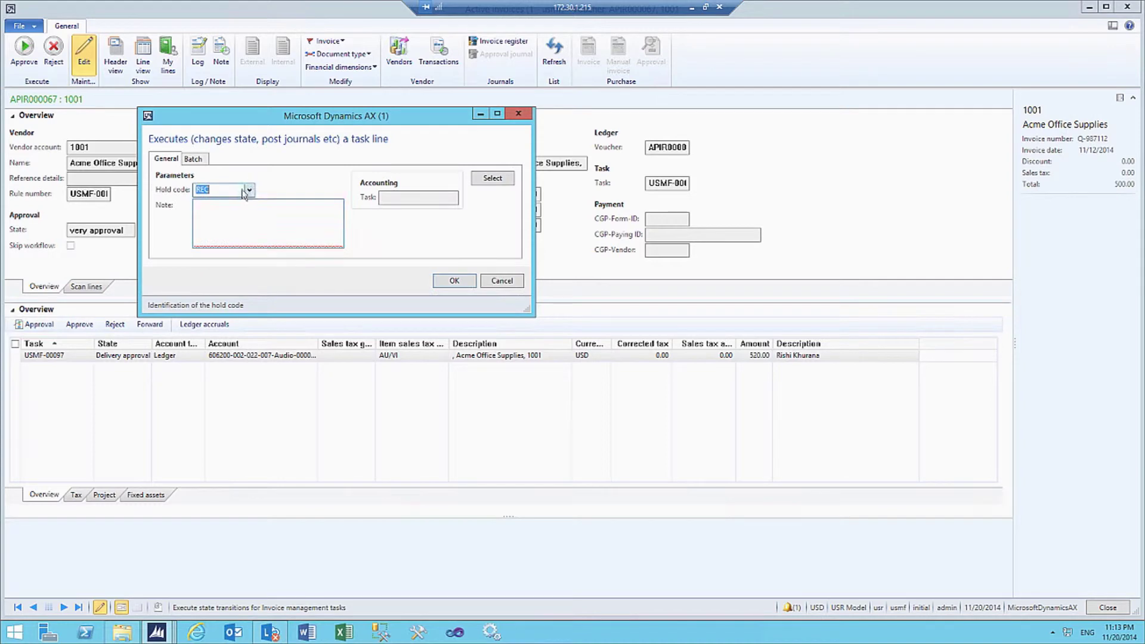
{"action": "left_click", "coordinate": [249, 189]}
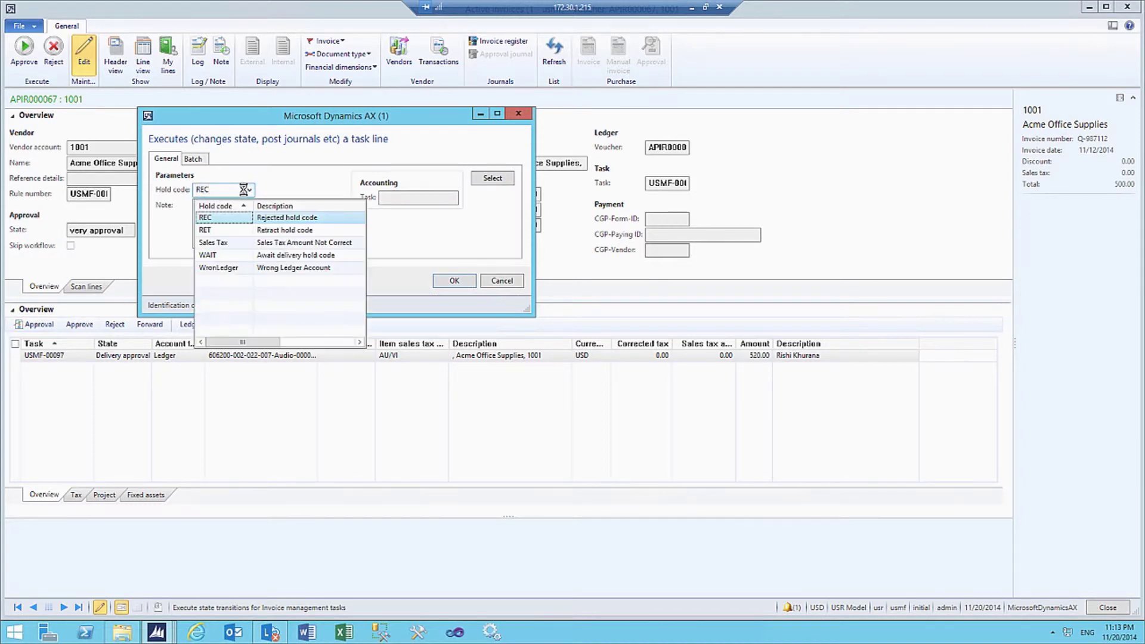
{"action": "left_click", "coordinate": [230, 267]}
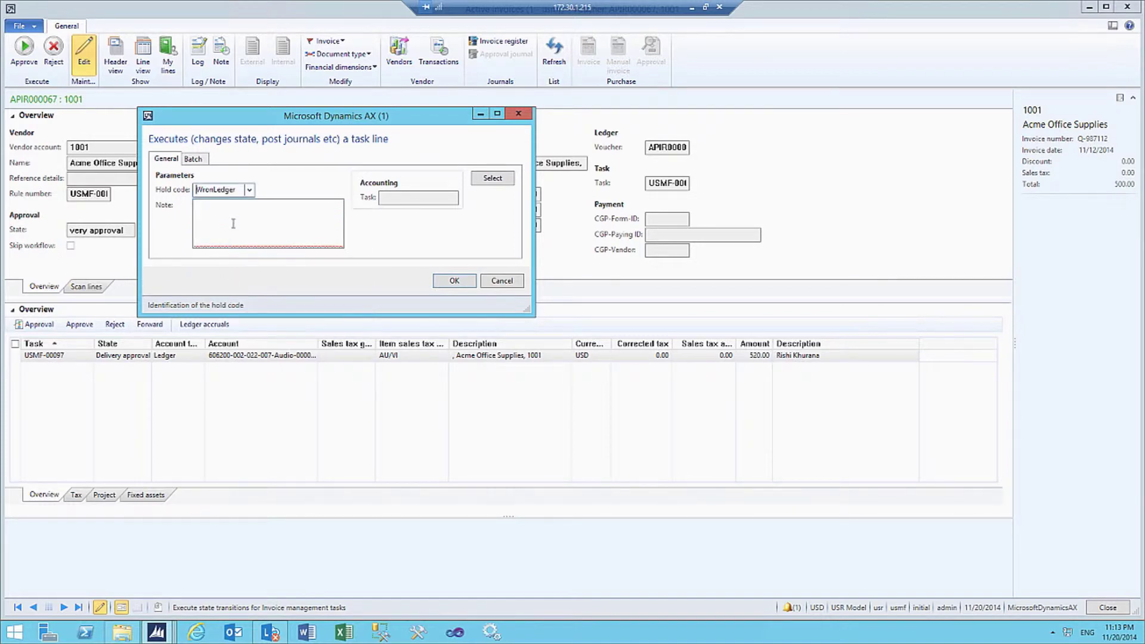
{"action": "left_click", "coordinate": [233, 223]}
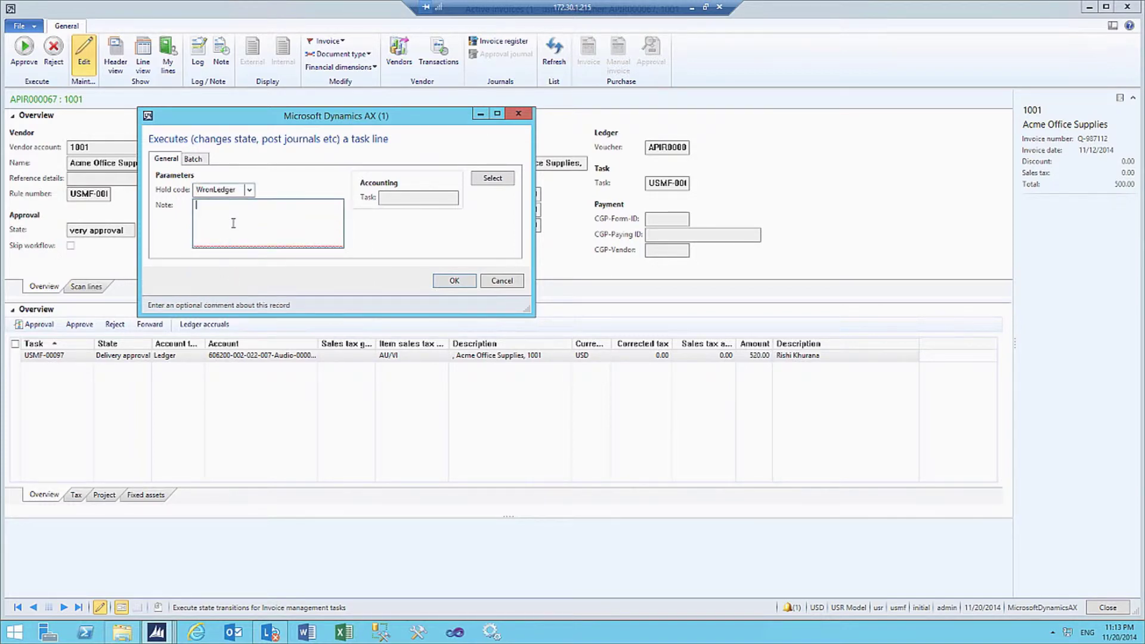
{"action": "type", "text": "Pless change the ledger account to "}
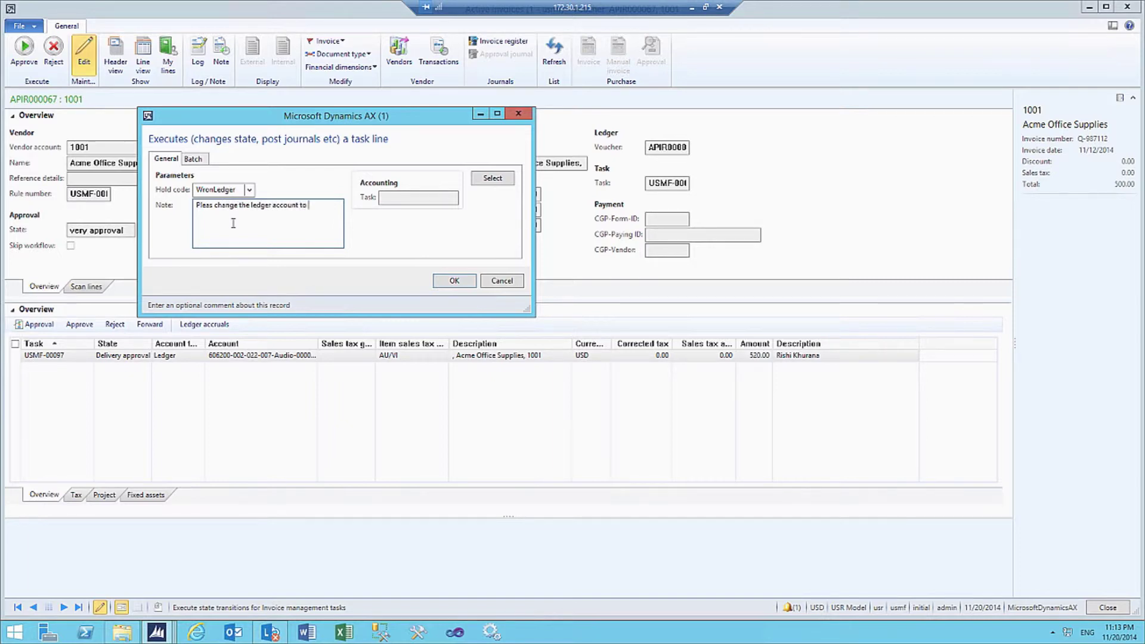
{"action": "type", "text": "office supploes"}
{"action": "key", "text": "Left"}
{"action": "key", "text": "Left"}
{"action": "key", "text": "shift+Left"}
{"action": "type", "text": "i"}
{"action": "left_click", "coordinate": [454, 280]}
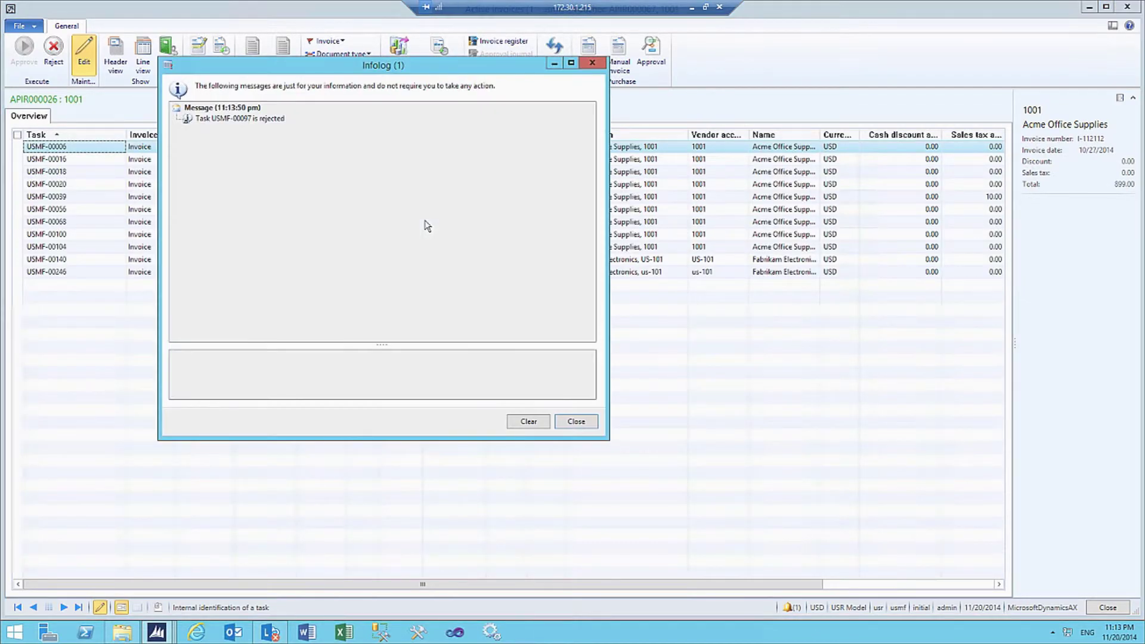
Step: Read the rejection note on held invoice Q-987112, then open the invoice for correction
{"action": "left_click", "coordinate": [246, 120]}
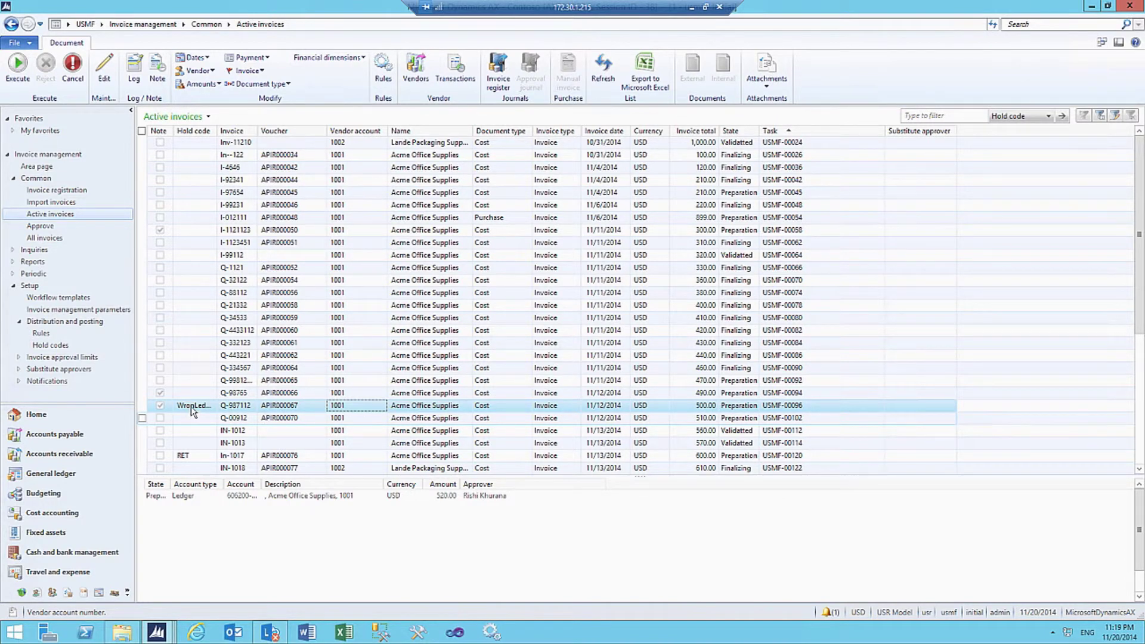
{"action": "left_click", "coordinate": [157, 74]}
{"action": "left_click", "coordinate": [303, 167]}
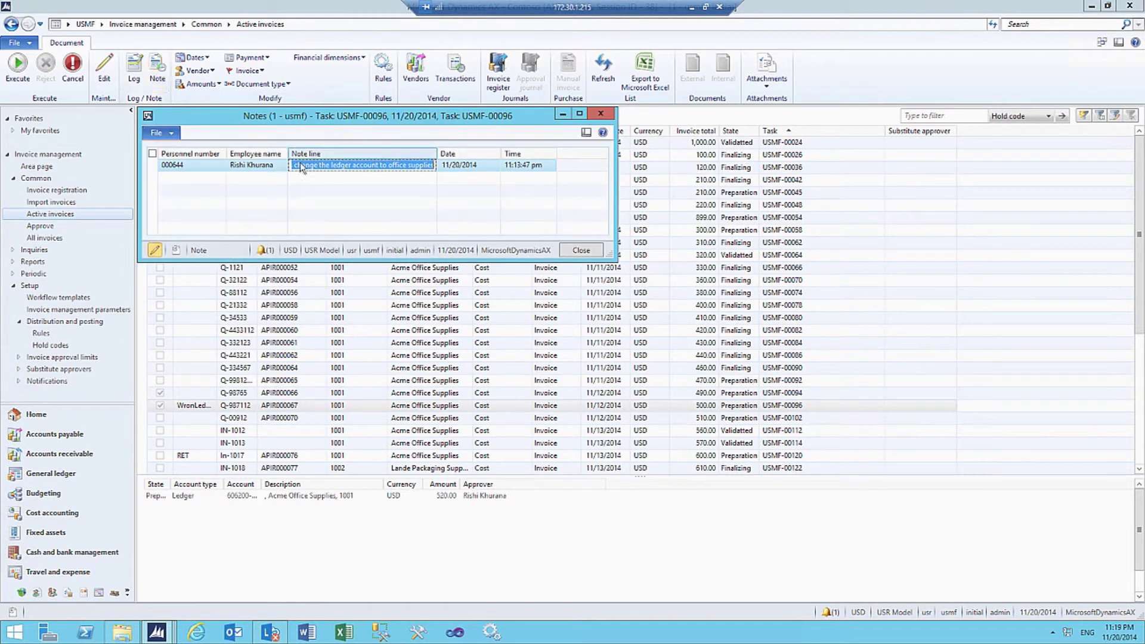
{"action": "left_click", "coordinate": [267, 169]}
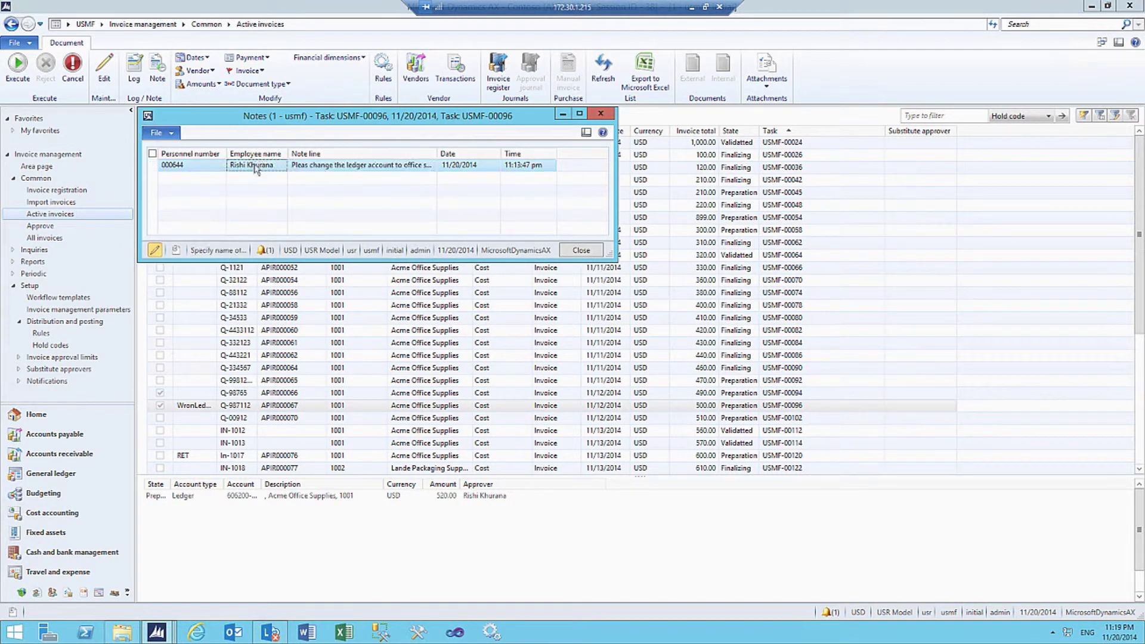
{"action": "left_click", "coordinate": [600, 115]}
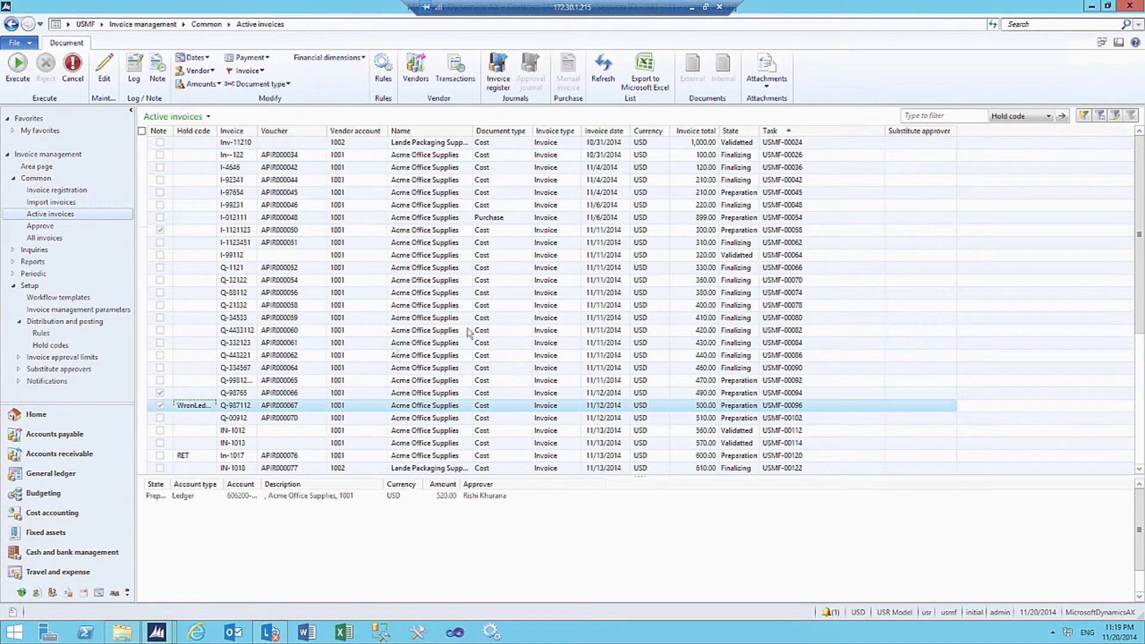
{"action": "left_click", "coordinate": [271, 405]}
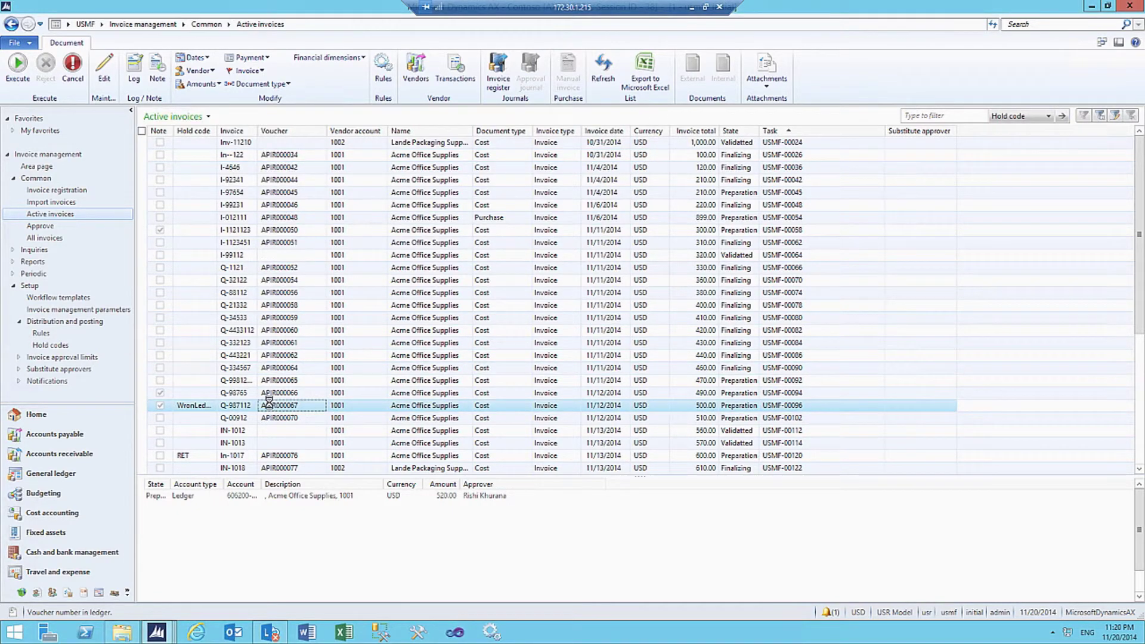
{"action": "double_click", "coordinate": [269, 405]}
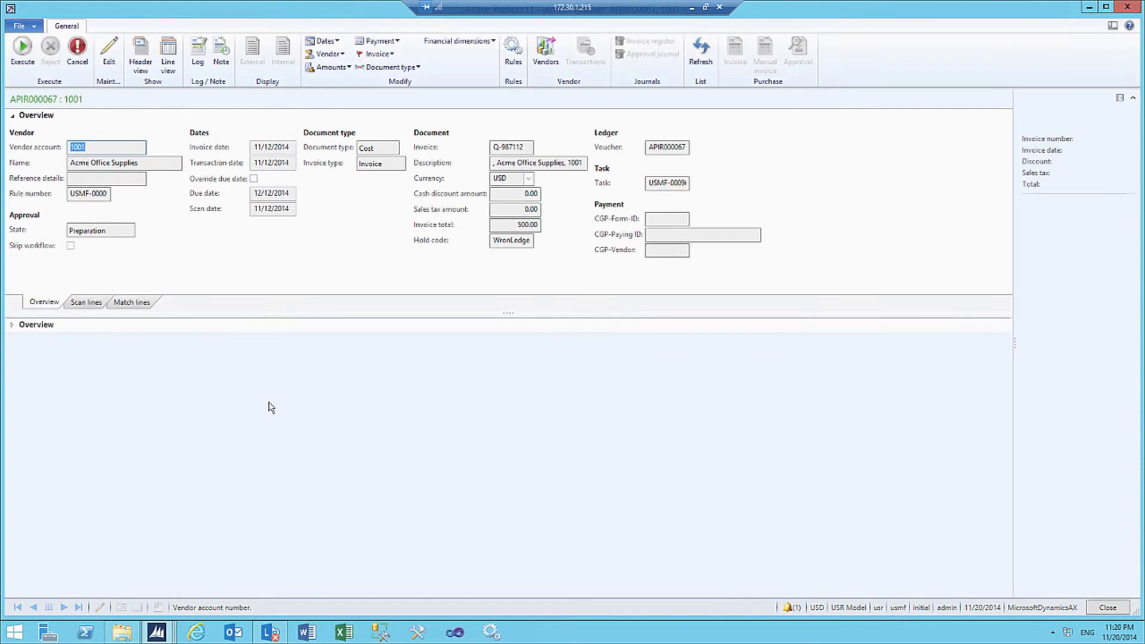
Step: Replace the line's main account 606200 with 606300 Office Supplies Expense
{"action": "left_click", "coordinate": [201, 355]}
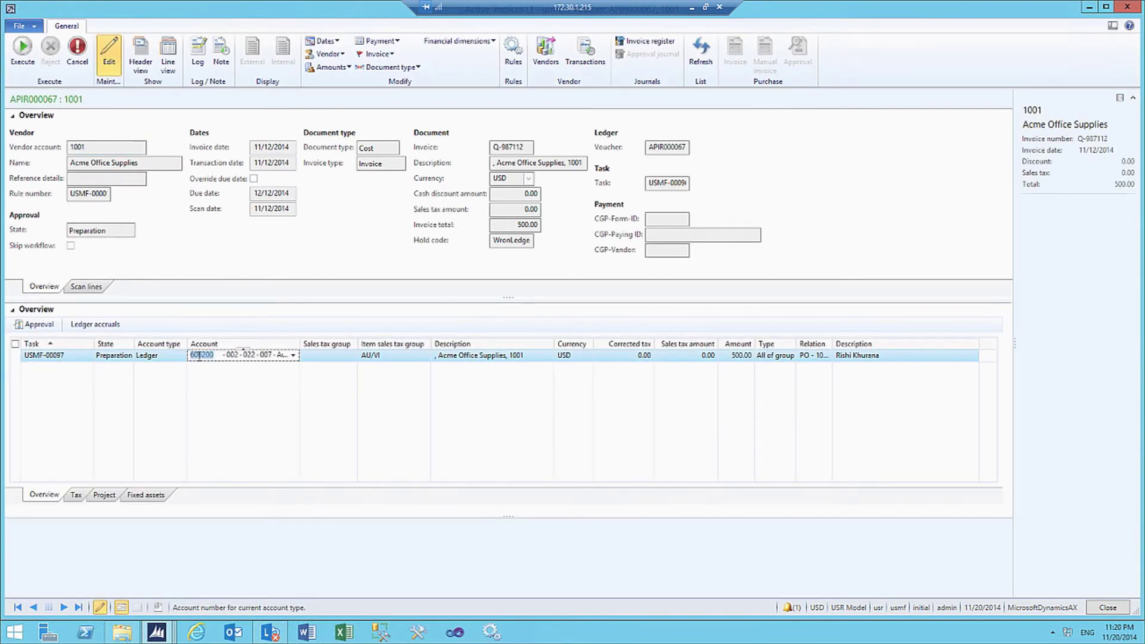
{"action": "key", "text": "BackSpace"}
{"action": "type", "text": "offi"}
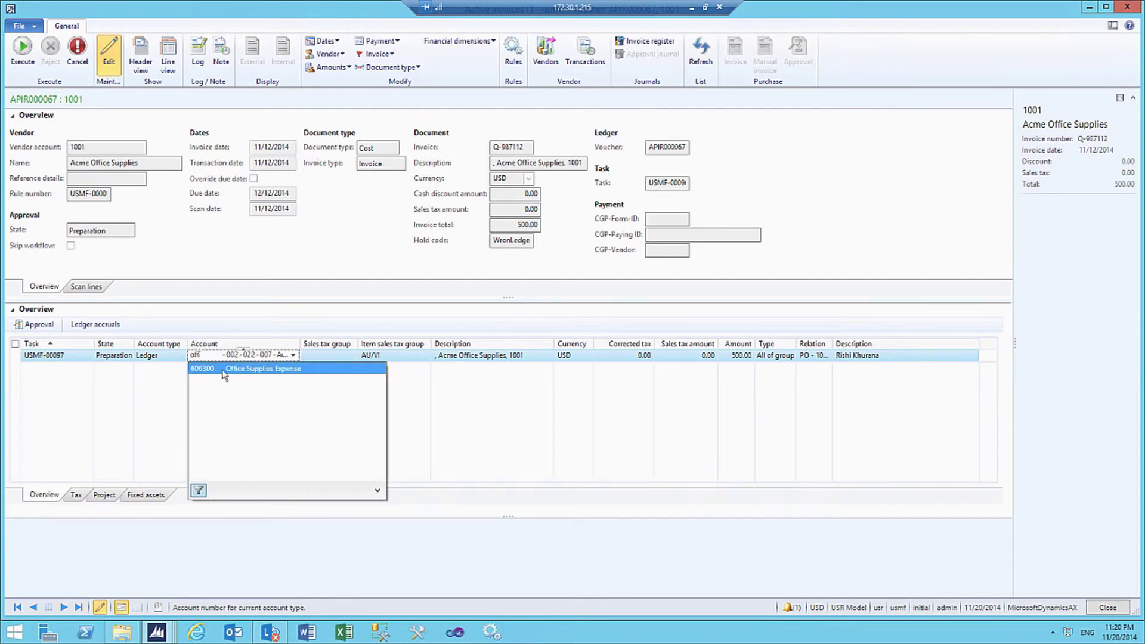
{"action": "left_click", "coordinate": [223, 370]}
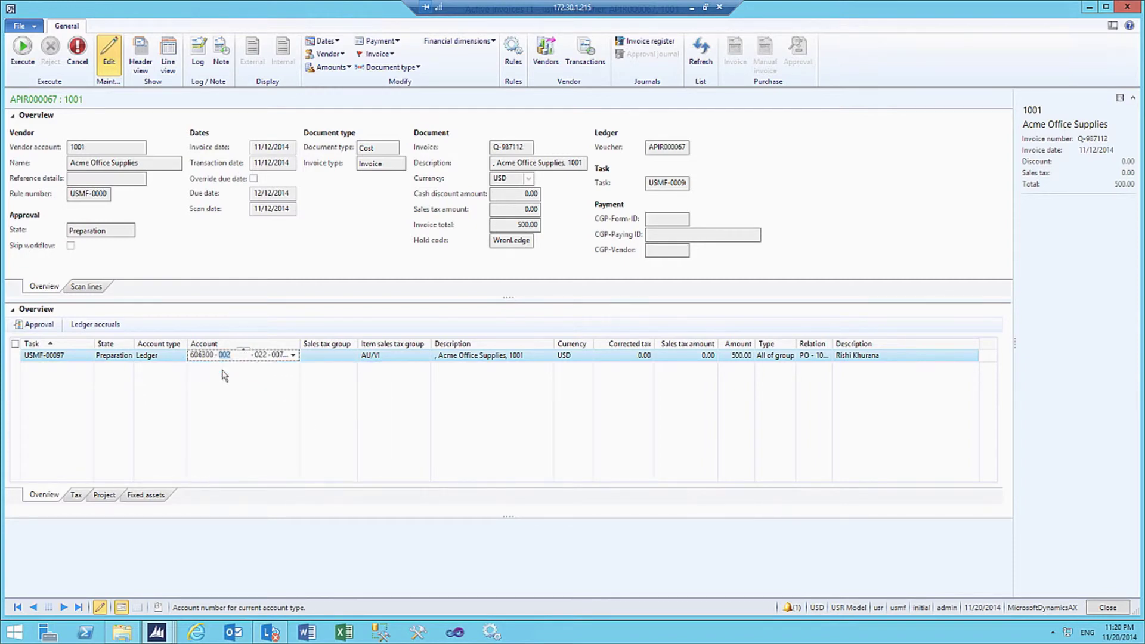
{"action": "left_click", "coordinate": [531, 356]}
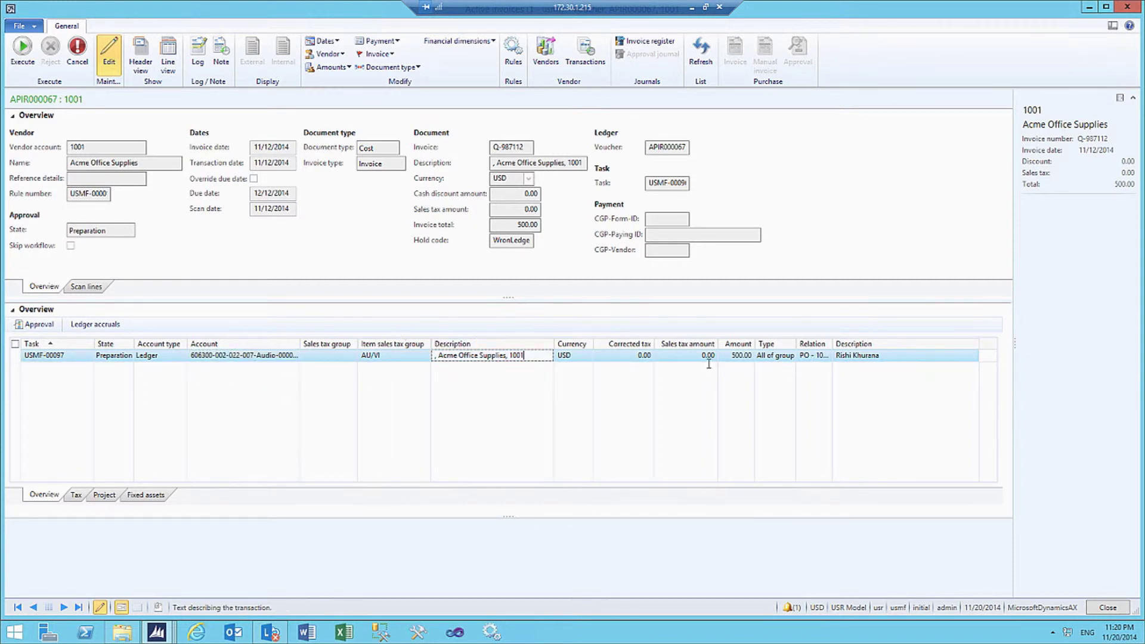
{"action": "left_click", "coordinate": [379, 54]}
Step: Remove the WronLedger hold code and re-execute invoice Q-987112 for approval
{"action": "left_click", "coordinate": [385, 67]}
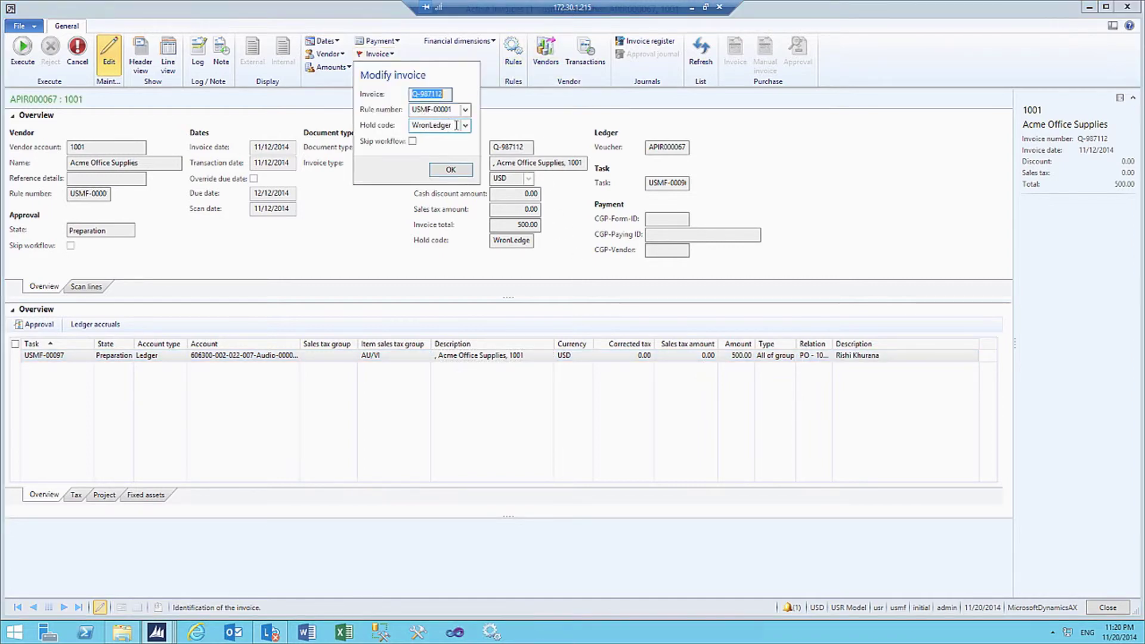
{"action": "key", "text": "Tab"}
{"action": "key", "text": "Tab"}
{"action": "key", "text": "BackSpace"}
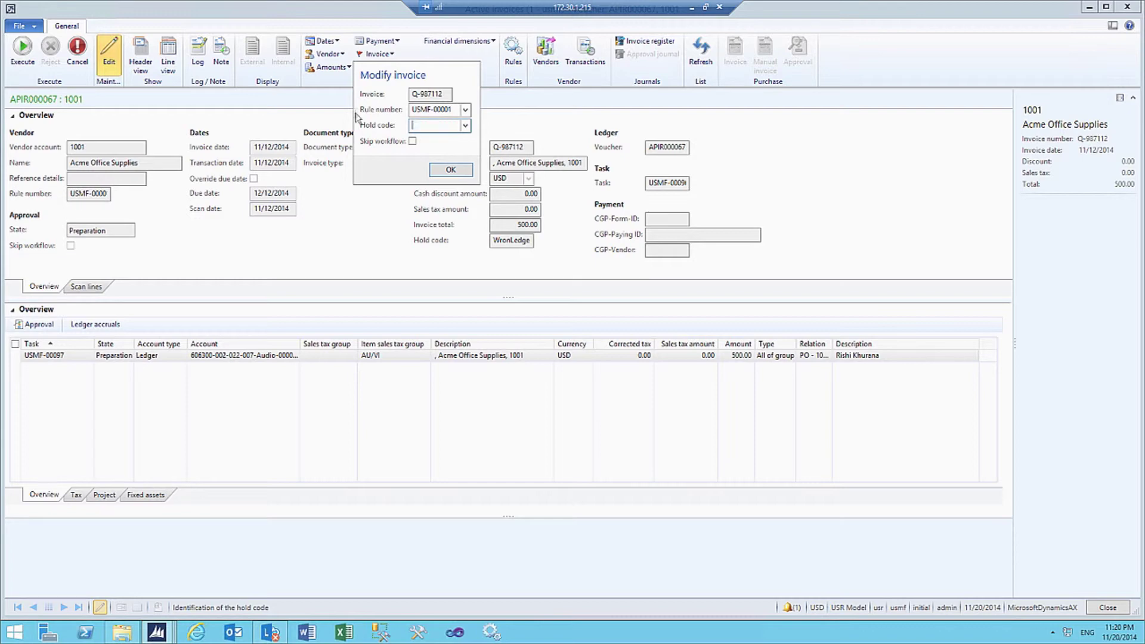
{"action": "left_click", "coordinate": [450, 169]}
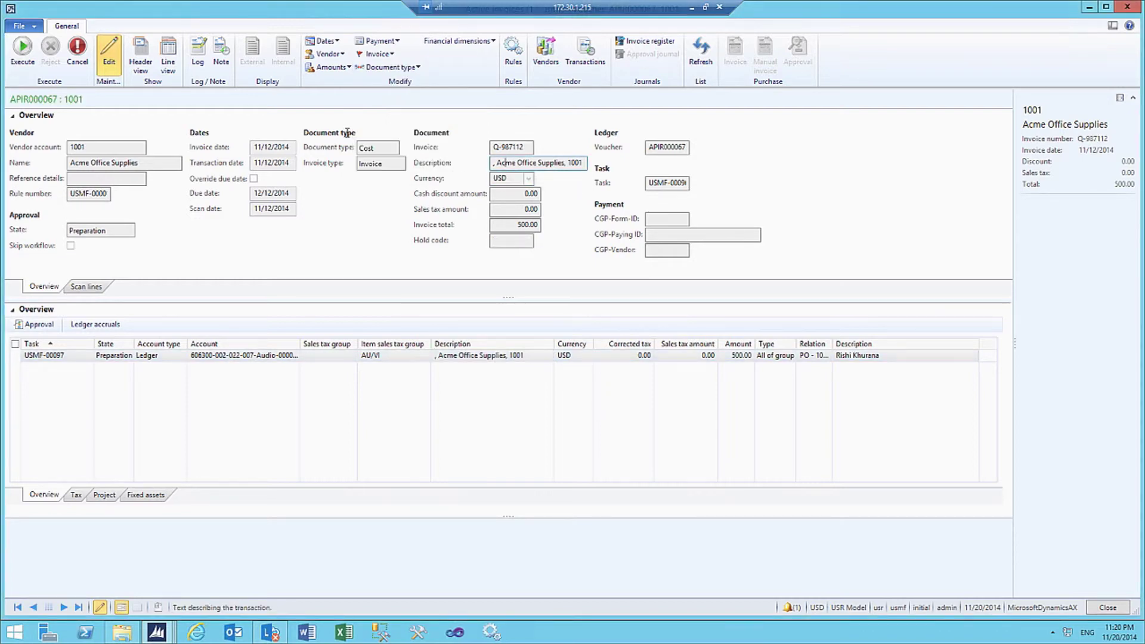
{"action": "left_click", "coordinate": [27, 55]}
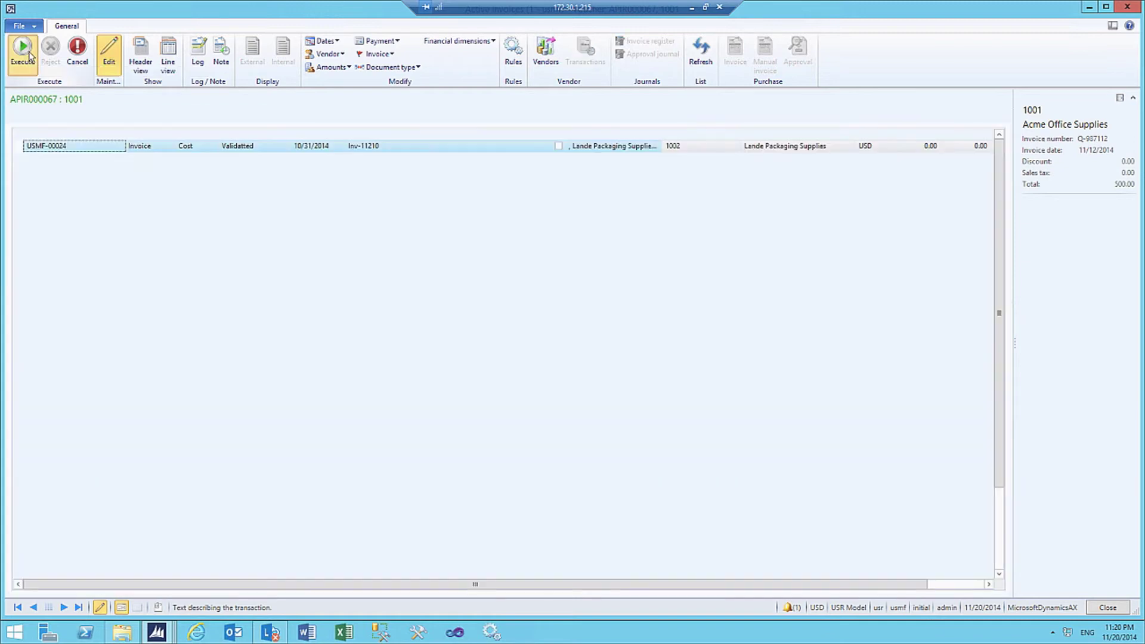